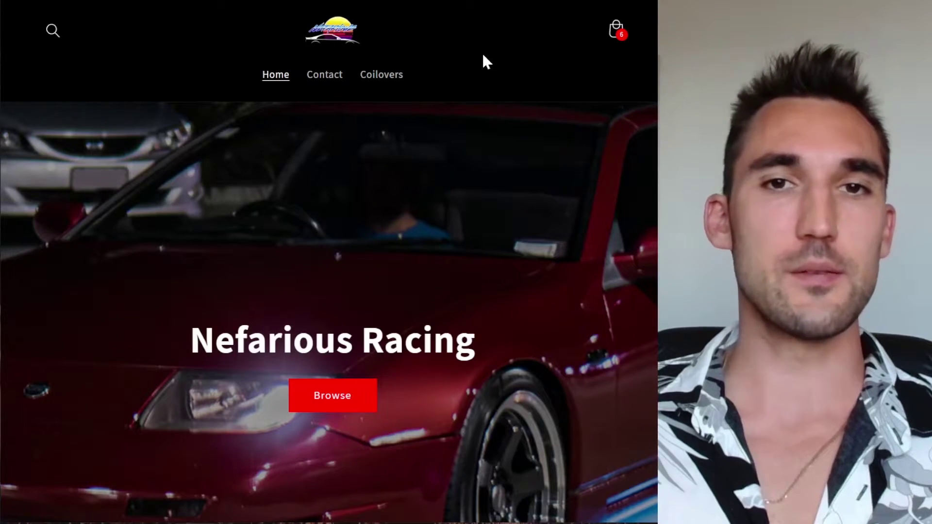
# Inspect the storefront logo in DevTools and find its header__heading h1 wrapper.
pyautogui.rightClick(483, 55)
pyautogui.click(571, 315)
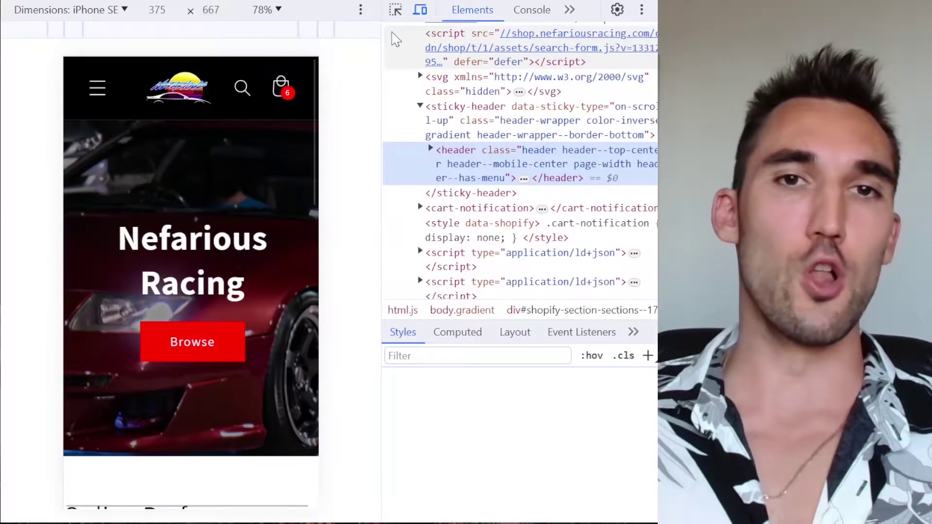
pyautogui.click(395, 10)
pyautogui.click(183, 93)
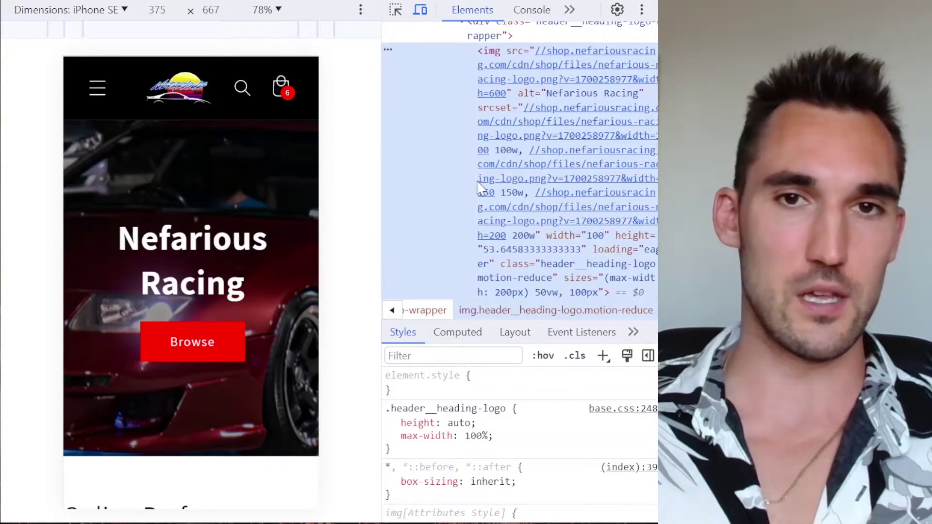
pyautogui.scroll(5, 478, 187)
pyautogui.scroll(-2, 466, 170)
pyautogui.click(455, 155)
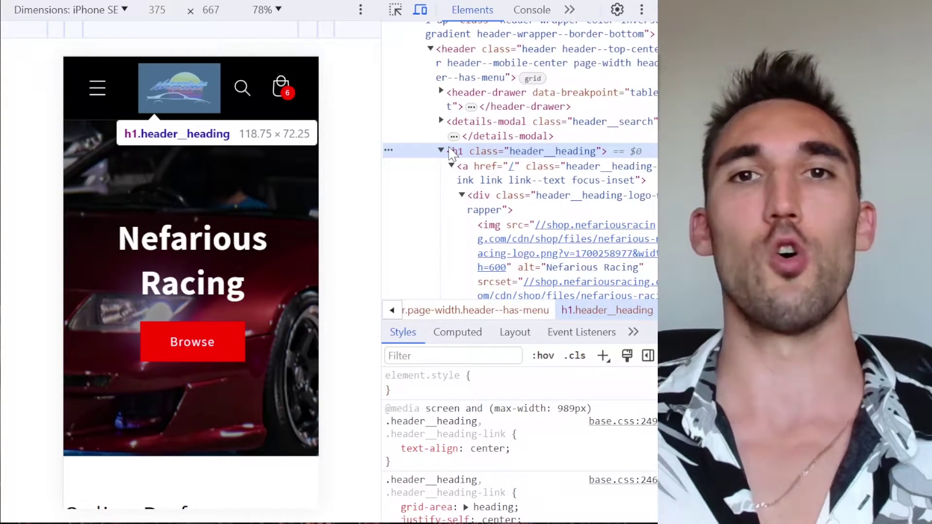
# Close DevTools and show the Dawn theme's action list on the Online Store Themes page.
pyautogui.press('F12')
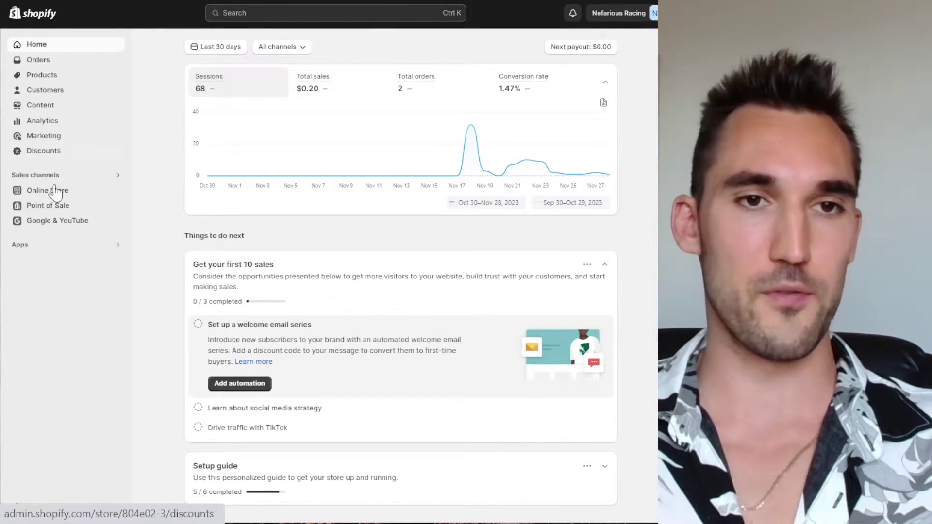
pyautogui.click(52, 192)
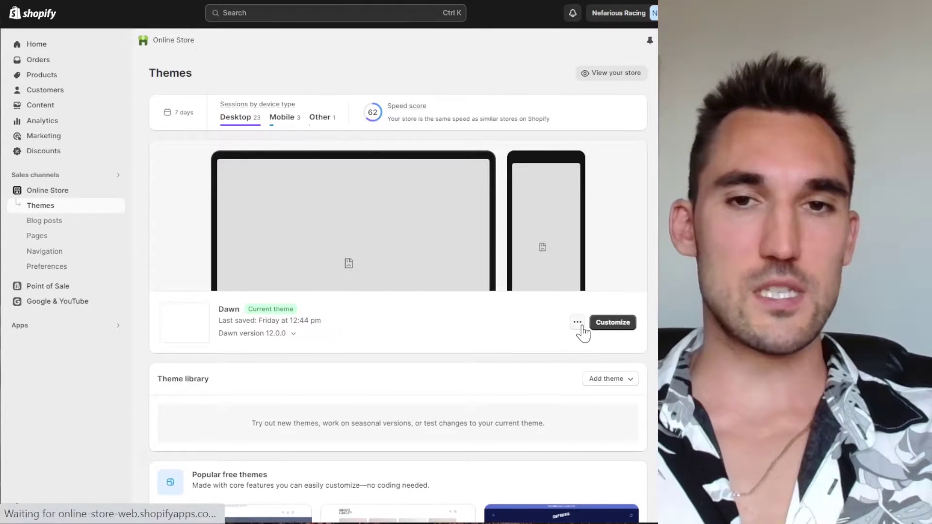
pyautogui.click(577, 323)
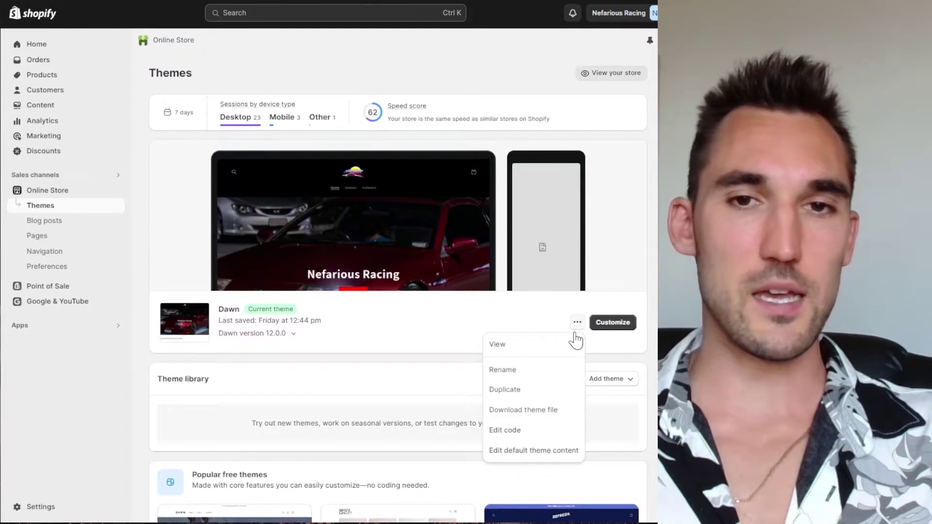
# Open header.liquid in the Dawn code editor by searching files for 'header'.
pyautogui.click(541, 436)
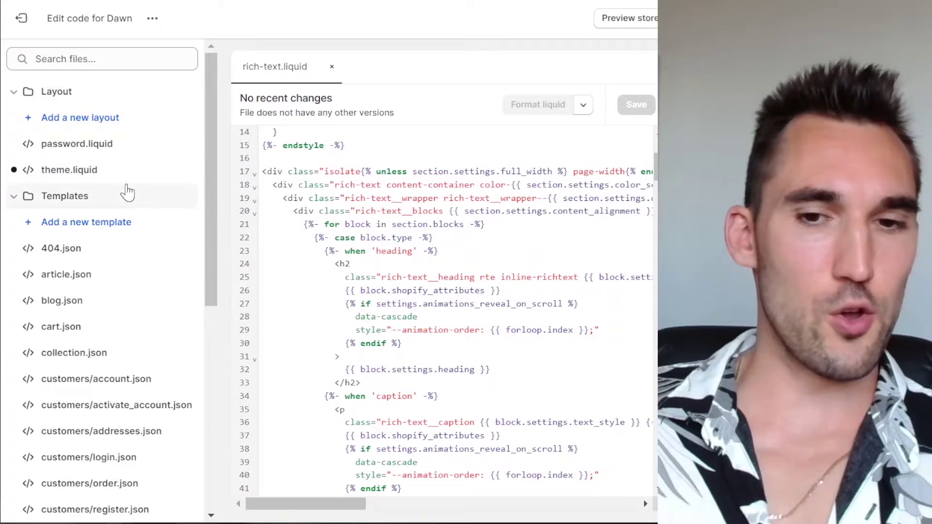
pyautogui.click(53, 61)
pyautogui.write('header')
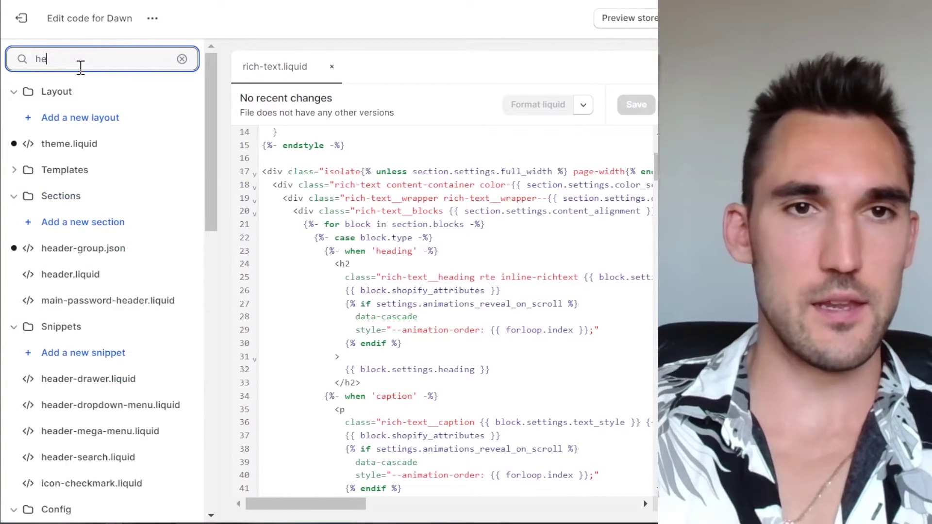
pyautogui.click(72, 223)
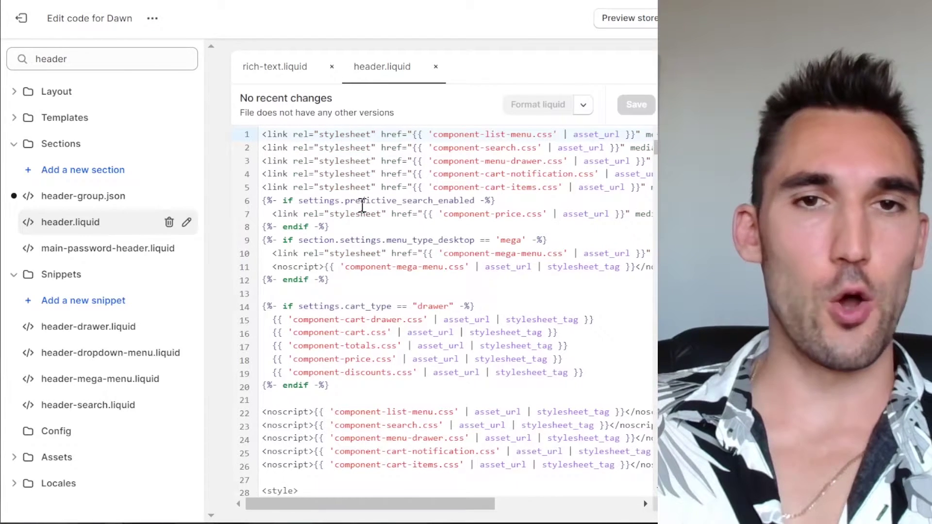
pyautogui.scroll(-5, 375, 287)
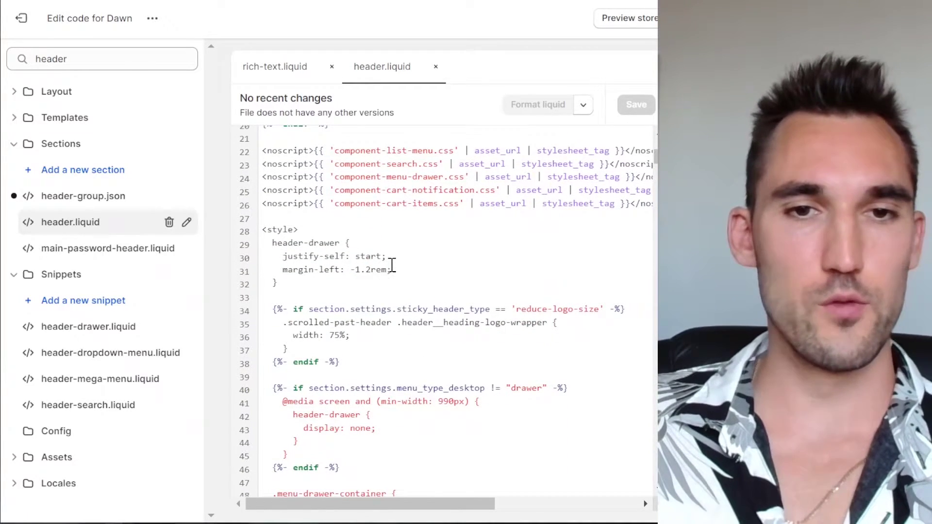
# Find '<h1' in header.liquid to locate the header__heading tag on line 170.
pyautogui.hotkey('ctrl', 'f')
pyautogui.click(526, 291)
pyautogui.hotkey('ctrl', 'f')
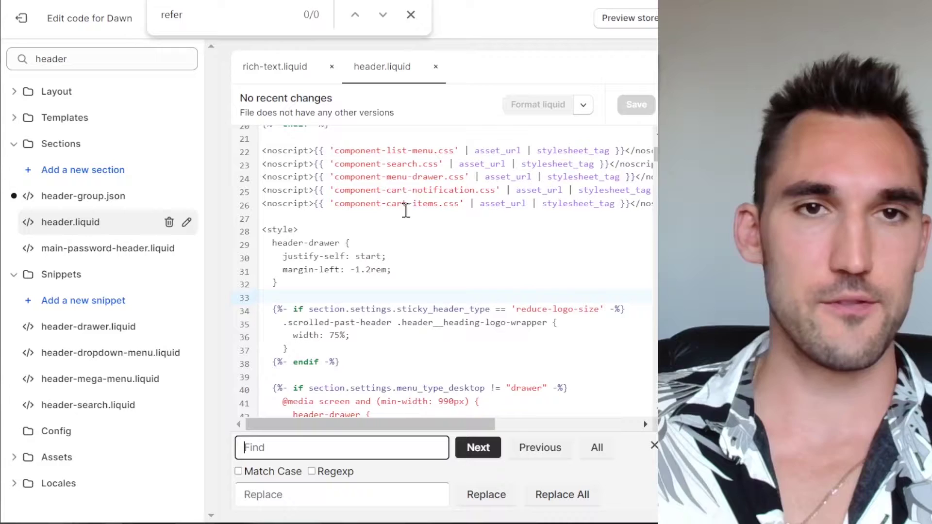
pyautogui.click(299, 442)
pyautogui.write('<h1')
pyautogui.press('Return')
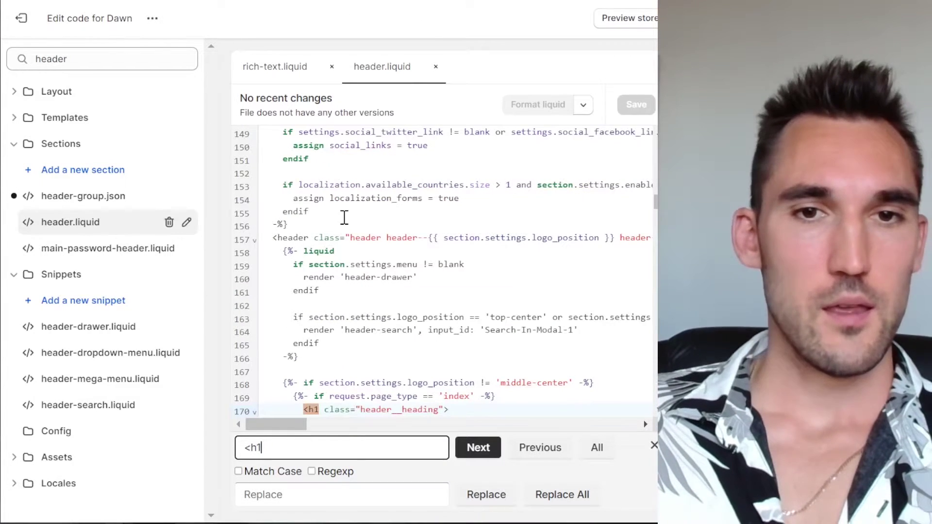
pyautogui.scroll(-5, 344, 217)
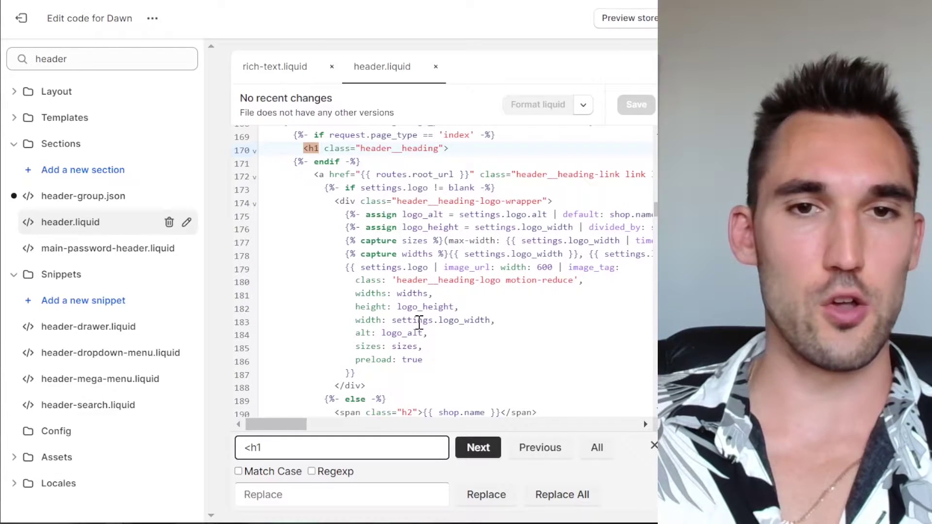
pyautogui.scroll(2, 386, 275)
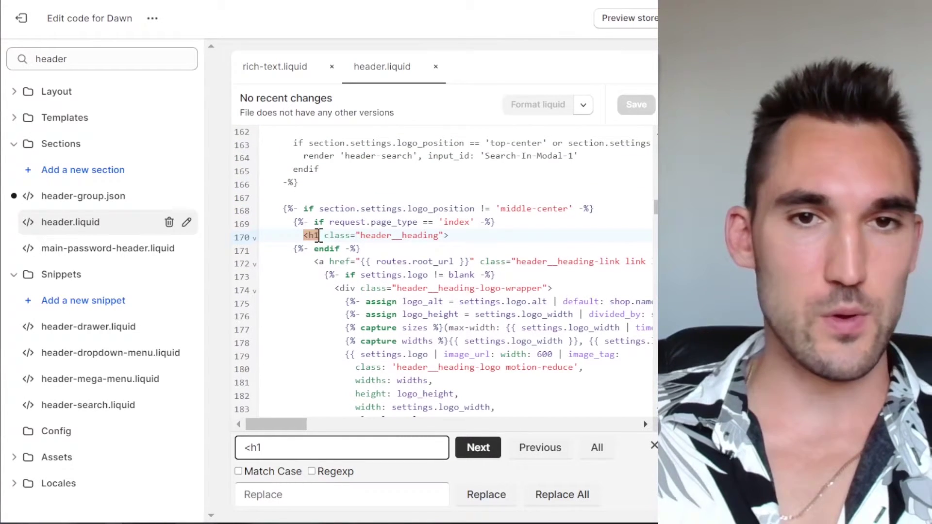
pyautogui.click(304, 235)
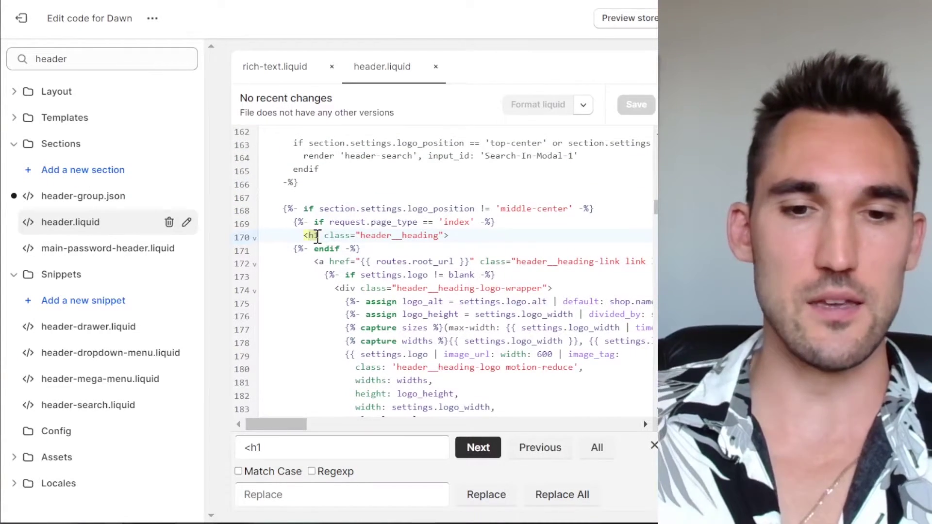
# Change the header__heading h1 to div on lines 170 and 194, then save header.liquid.
pyautogui.press('Escape')
pyautogui.click(314, 235)
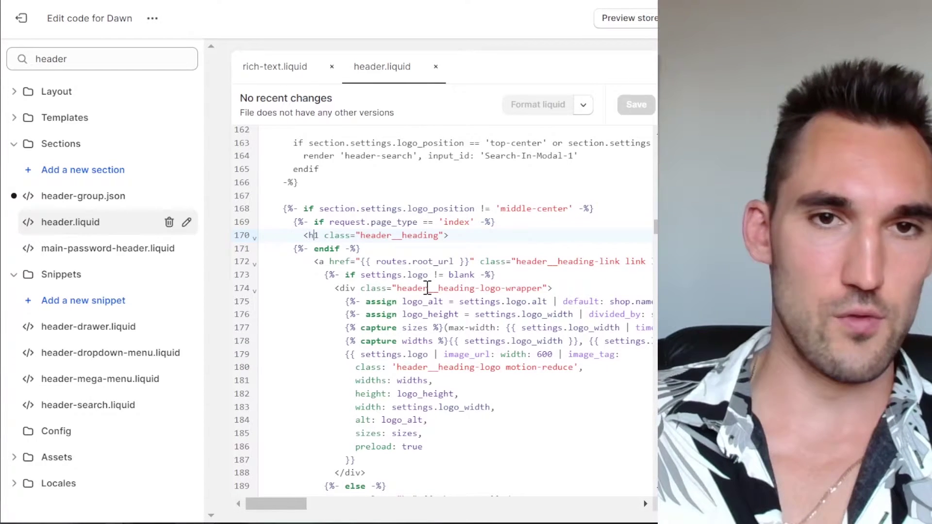
pyautogui.press('BackSpace')
pyautogui.press('BackSpace')
pyautogui.write('d')
pyautogui.write('iv')
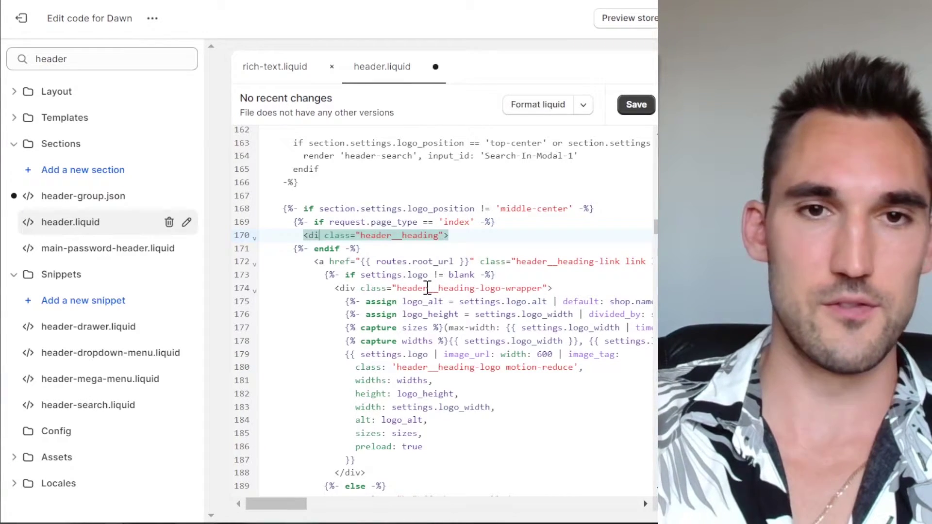
pyautogui.scroll(-4, 420, 310)
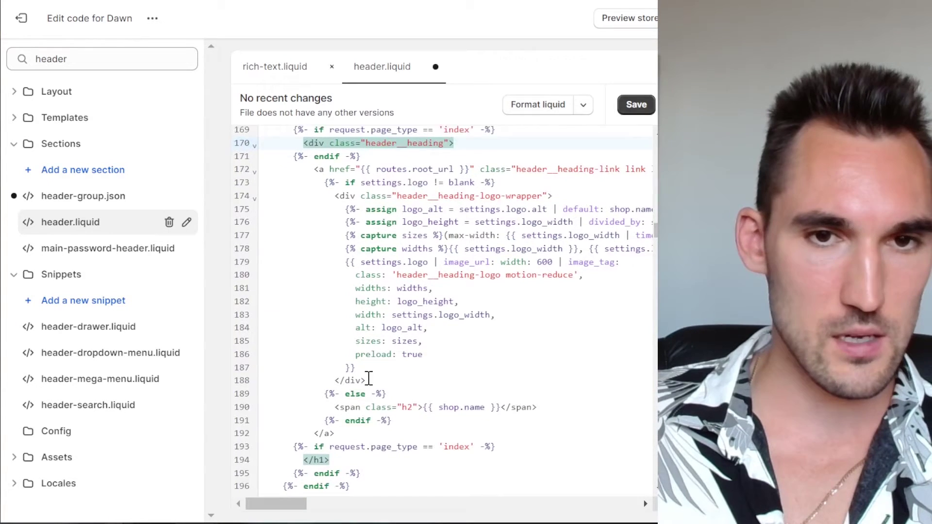
pyautogui.click(324, 378)
pyautogui.press('BackSpace')
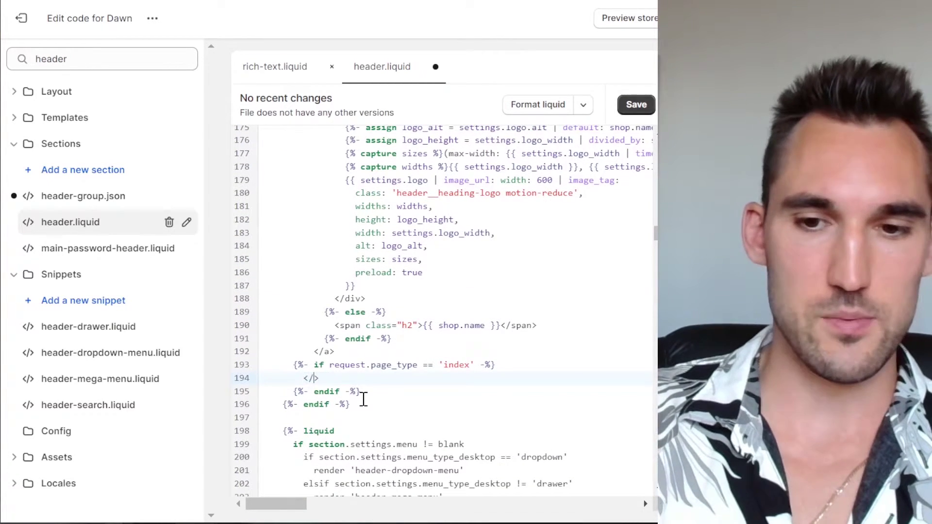
pyautogui.write('div')
pyautogui.click(636, 104)
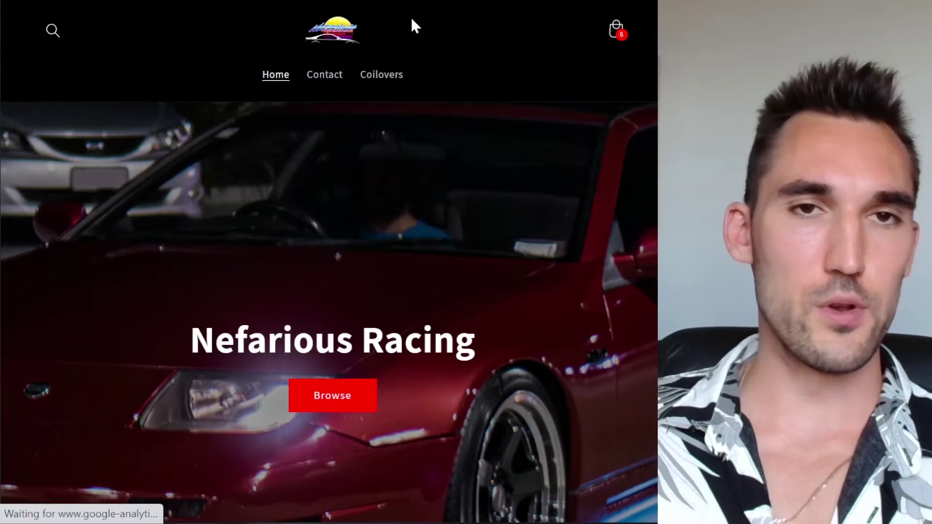
pyautogui.rightClick(480, 29)
pyautogui.click(528, 283)
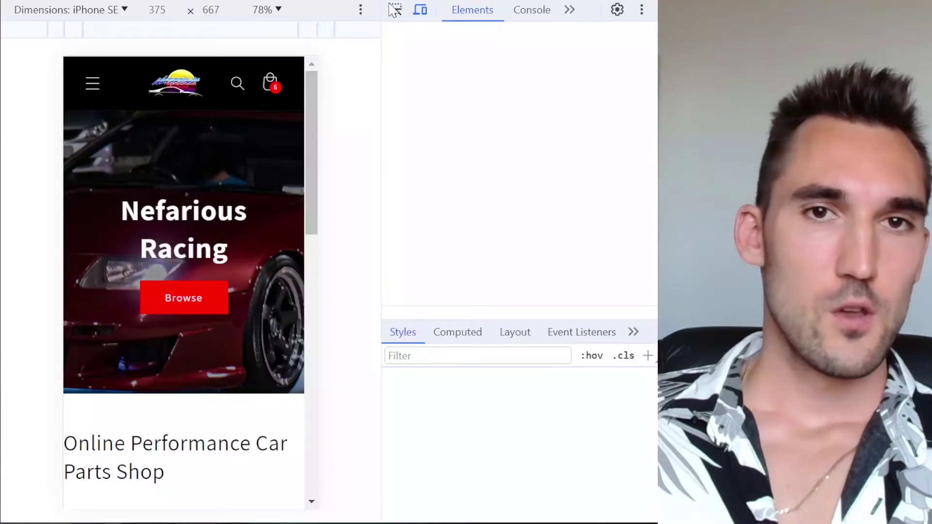
pyautogui.click(396, 10)
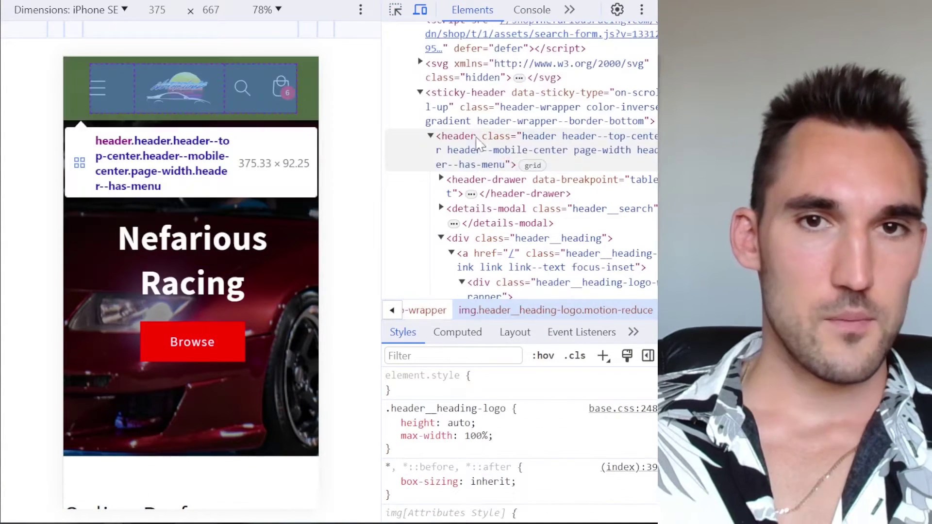
pyautogui.click(190, 86)
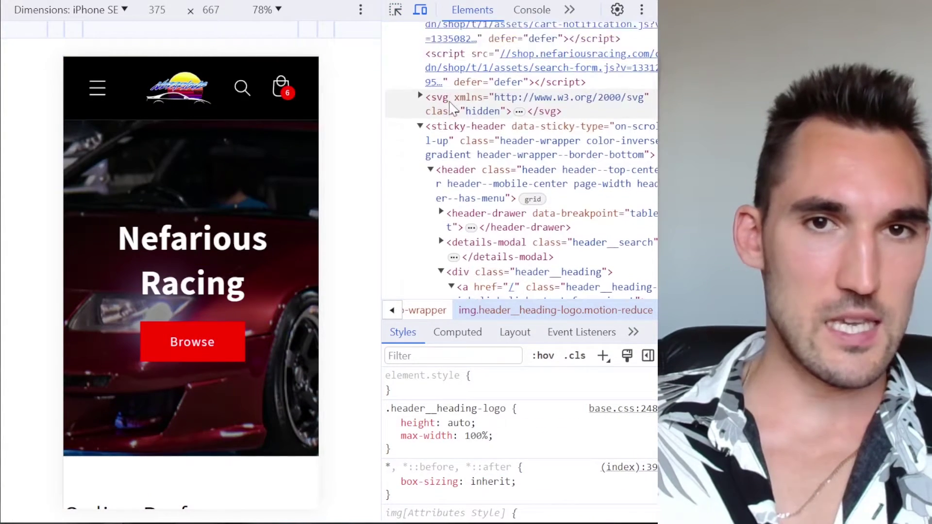
pyautogui.click(575, 220)
pyautogui.hotkey('ctrl', 'f')
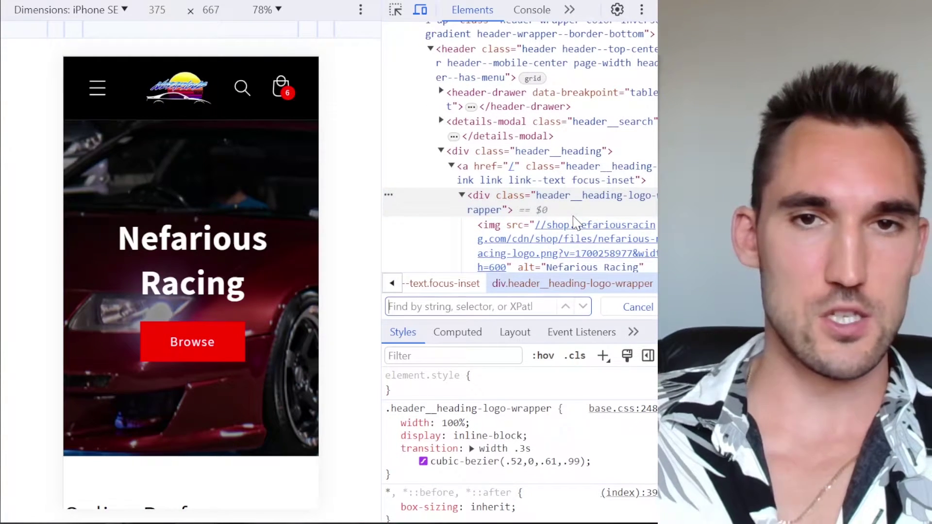
pyautogui.write('<h1')
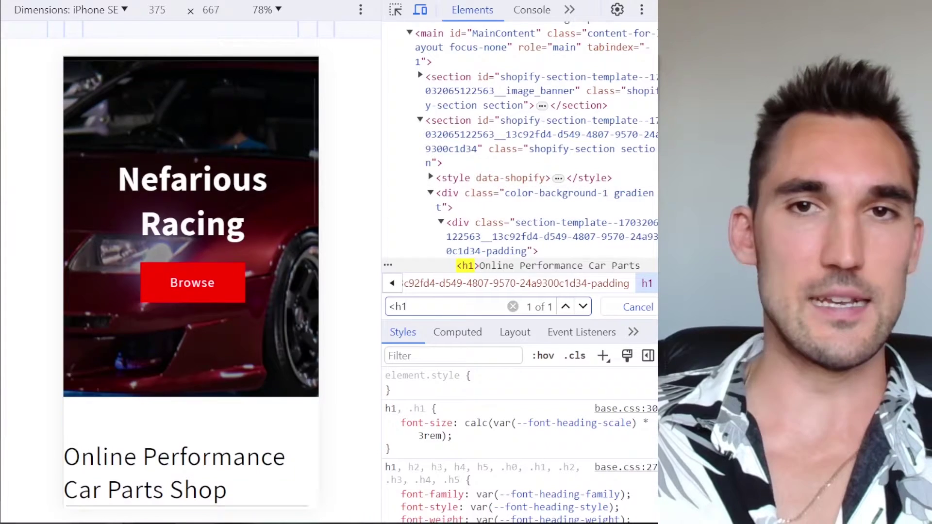
pyautogui.scroll(1, 271, 155)
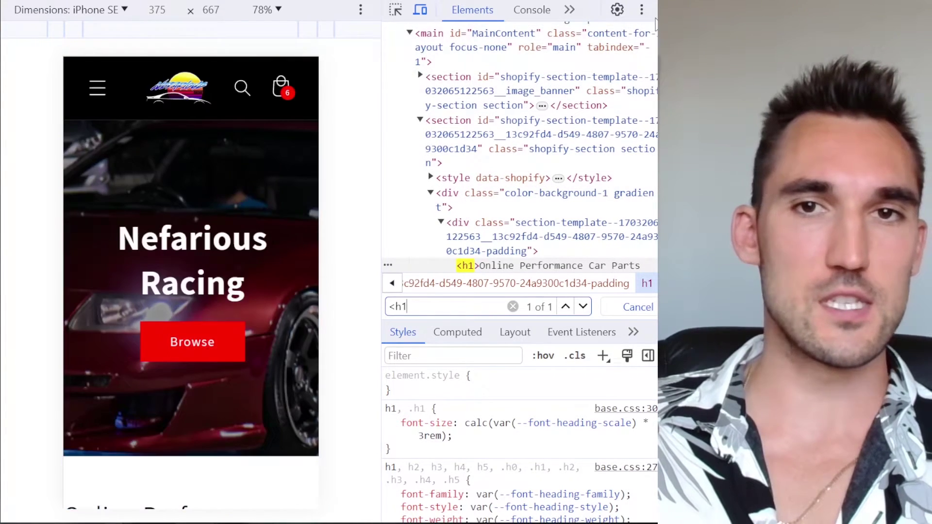
pyautogui.click(655, 25)
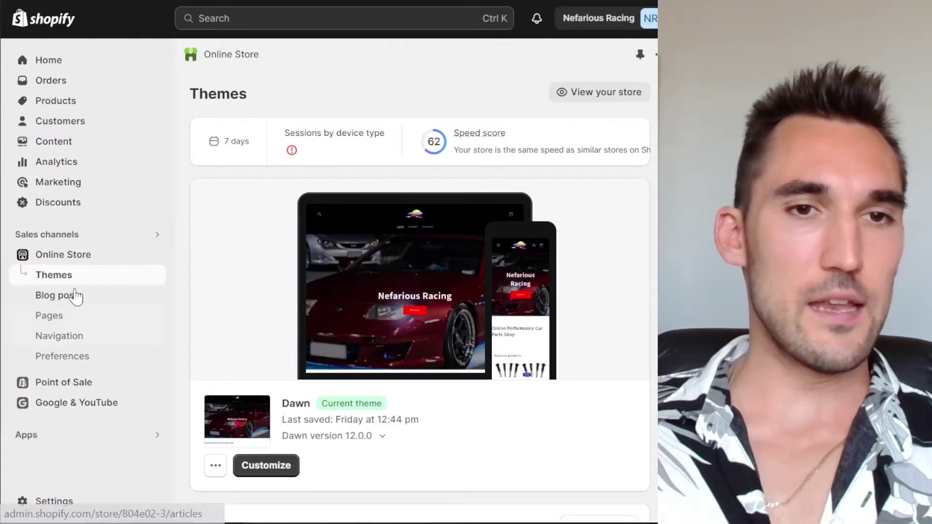
# Scroll down the Themes page to the current Dawn theme.
pyautogui.scroll(-5, 286, 239)
# Open the Dawn theme editor and select the home page's Custom Liquid section.
pyautogui.click(268, 210)
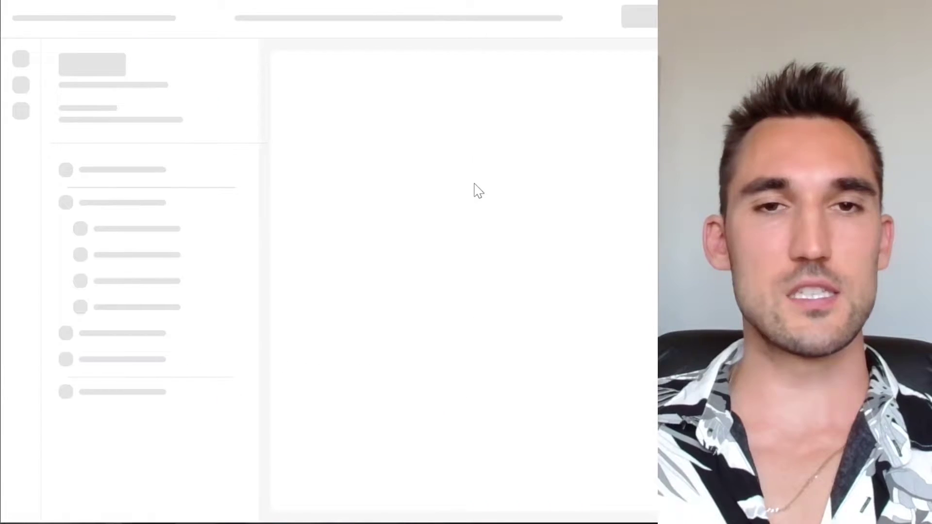
pyautogui.scroll(-4, 475, 396)
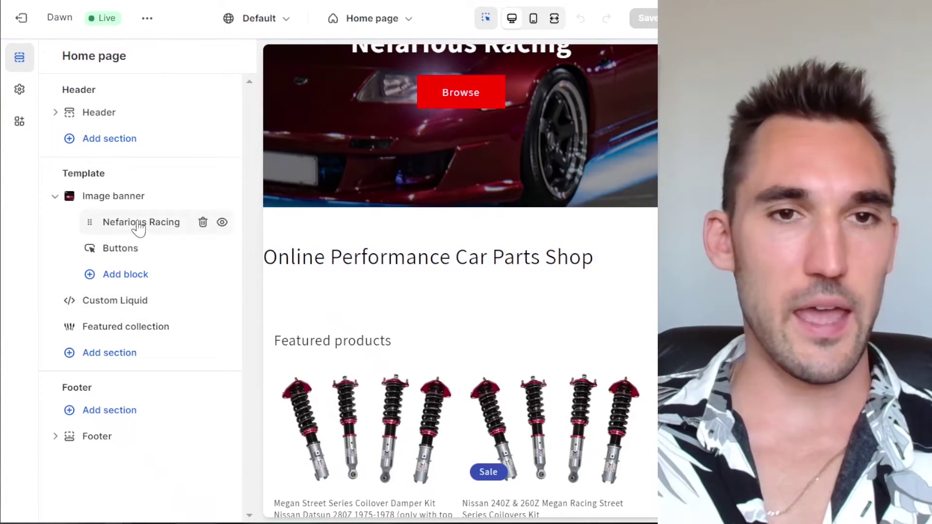
pyautogui.click(128, 302)
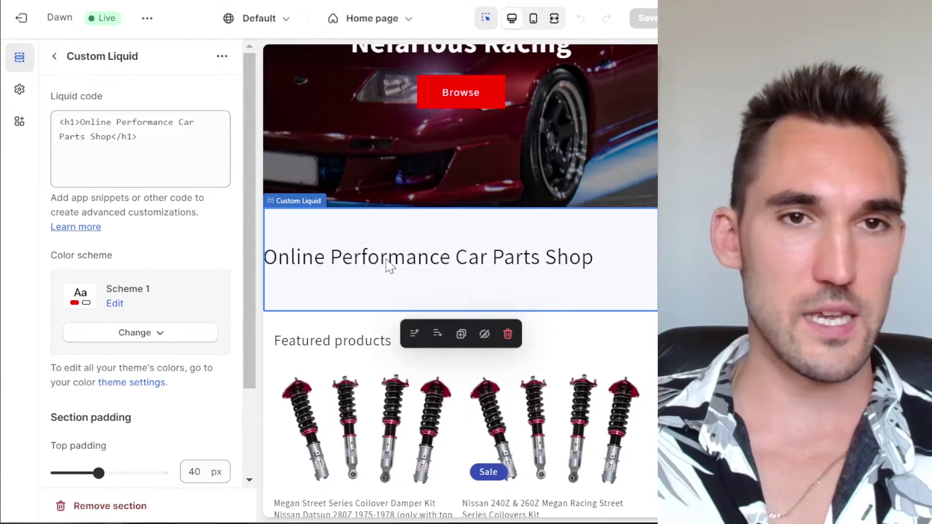
# Highlight the opening and closing h1 tags in the Custom Liquid code.
pyautogui.click(57, 121)
pyautogui.moveTo(80, 122); pyautogui.dragTo(62, 118)
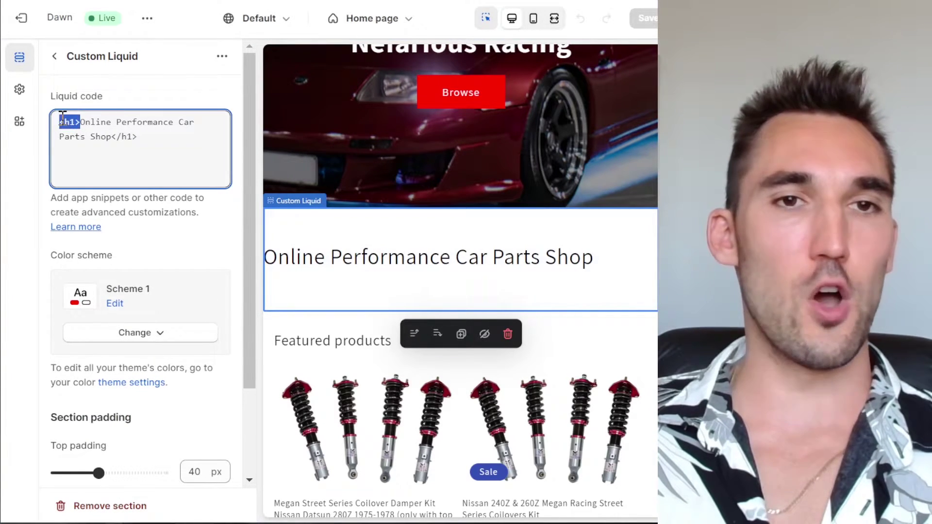
pyautogui.moveTo(138, 137); pyautogui.dragTo(117, 137)
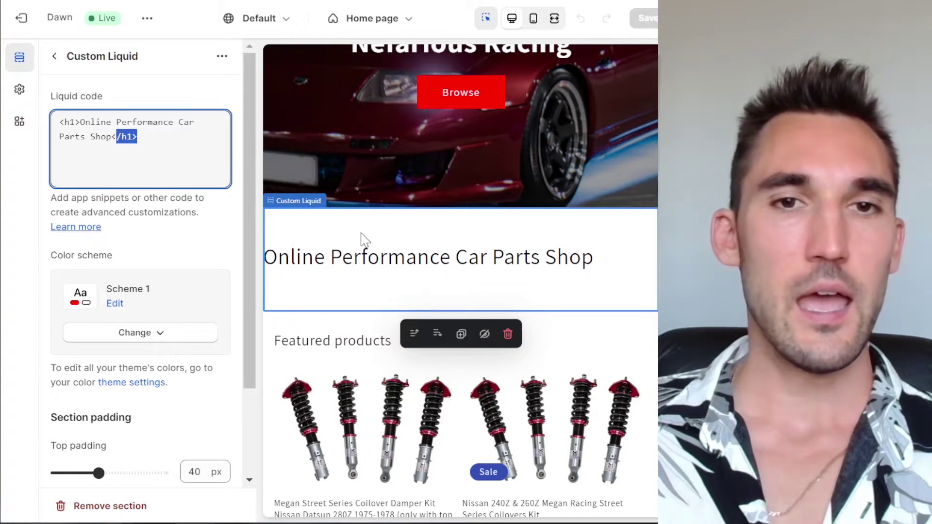
pyautogui.click(388, 265)
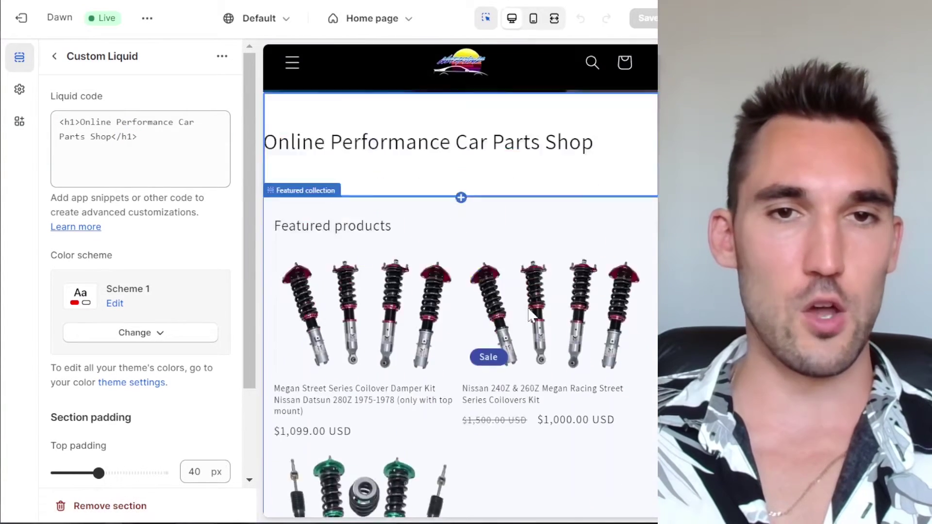
pyautogui.moveTo(138, 137); pyautogui.dragTo(116, 137)
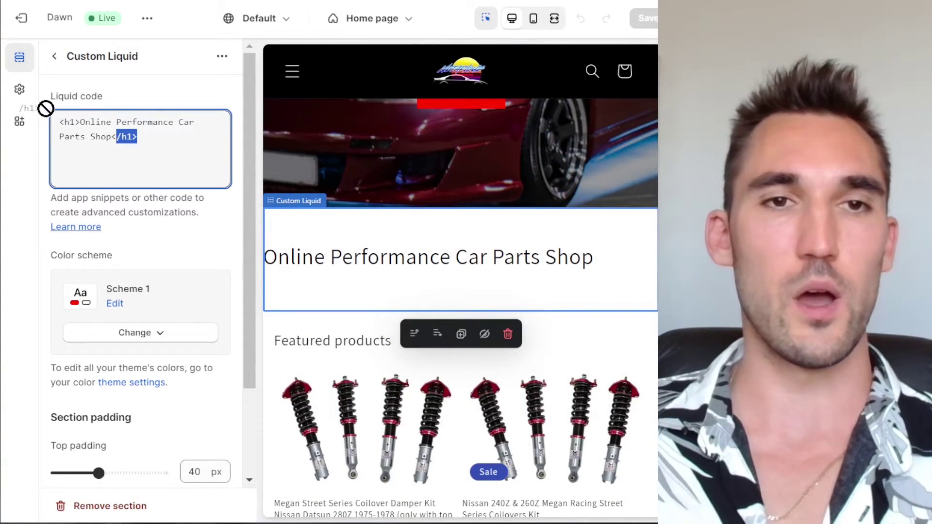
pyautogui.click(158, 148)
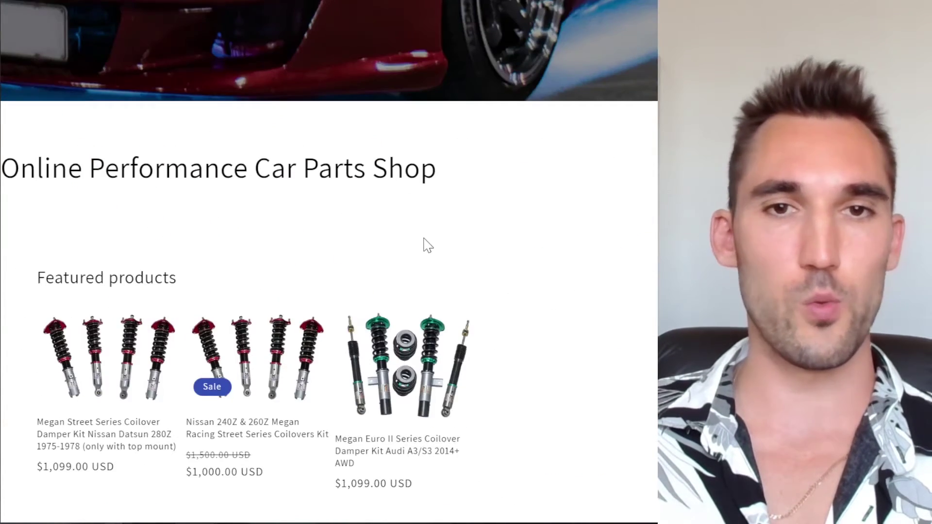
pyautogui.scroll(2, 422, 238)
pyautogui.moveTo(489, 256); pyautogui.dragTo(29, 211)
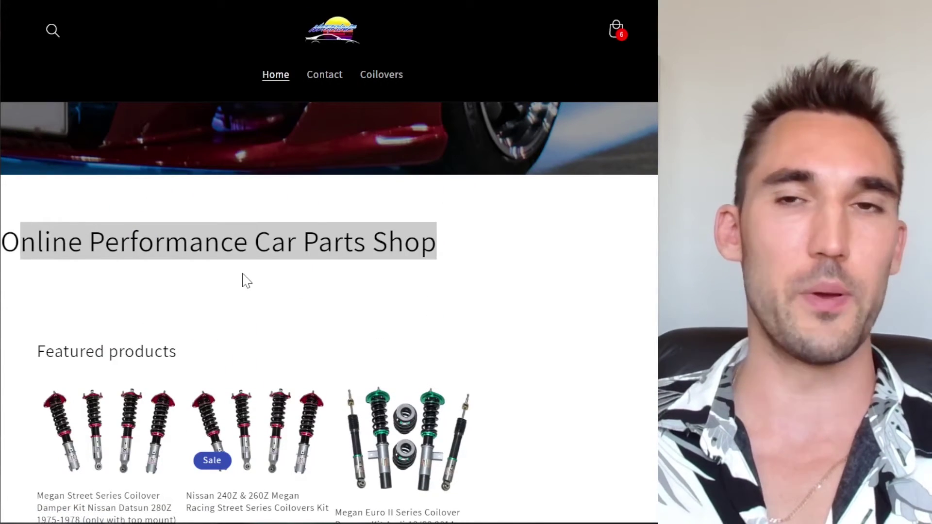
pyautogui.click(243, 280)
pyautogui.scroll(5, 238, 276)
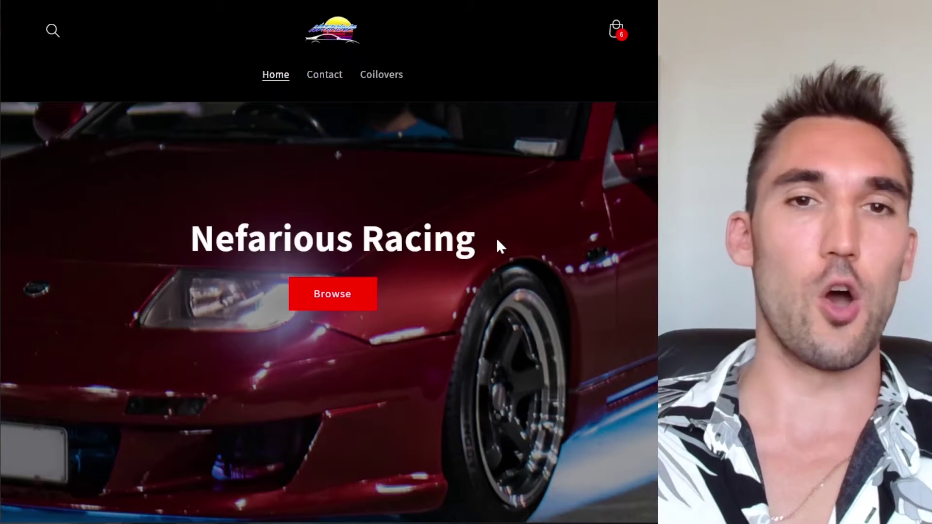
pyautogui.moveTo(477, 250); pyautogui.dragTo(188, 241)
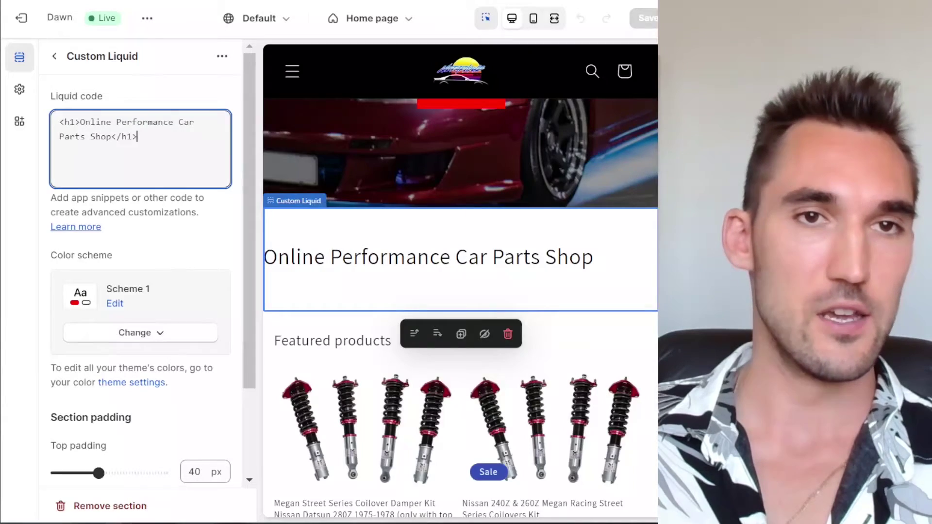
# Open the Nefarious Racing Heading block settings and highlight its heading text.
pyautogui.scroll(3, 364, 333)
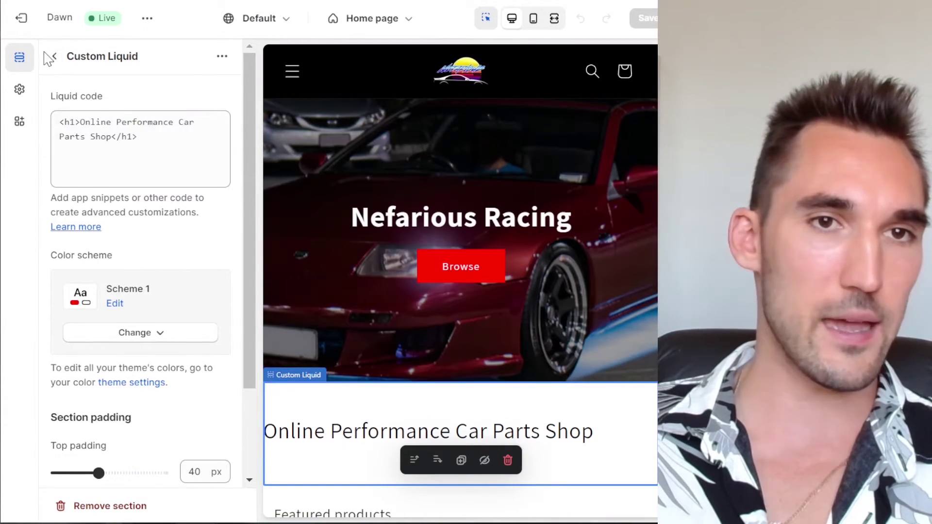
pyautogui.click(54, 56)
pyautogui.click(153, 225)
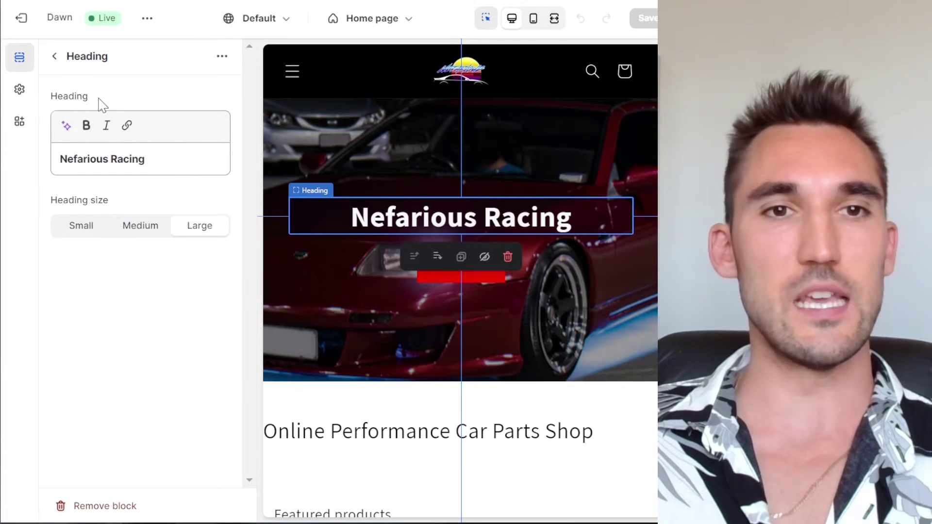
pyautogui.moveTo(97, 99); pyautogui.dragTo(44, 102)
pyautogui.click(158, 158)
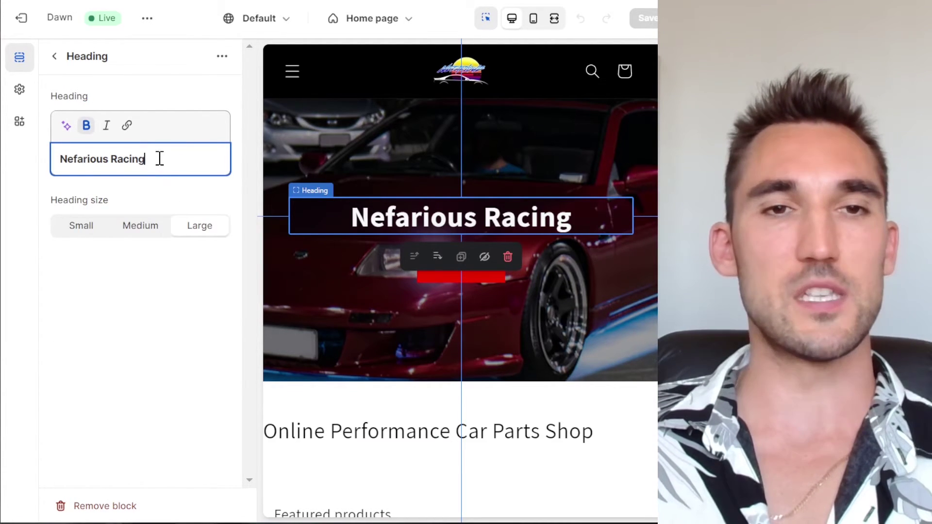
pyautogui.moveTo(158, 158); pyautogui.dragTo(57, 170)
pyautogui.click(129, 159)
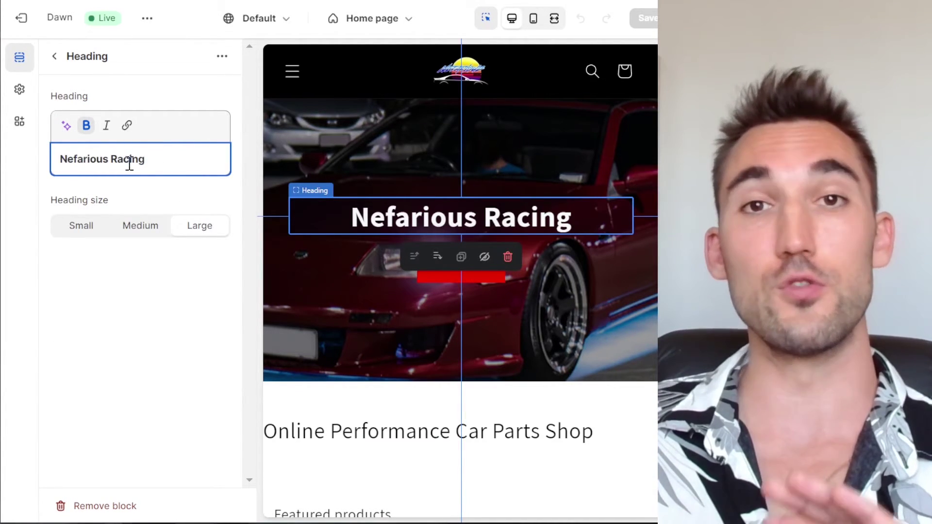
# Leave the theme editor and open Edit code for the Dawn theme.
pyautogui.click(21, 18)
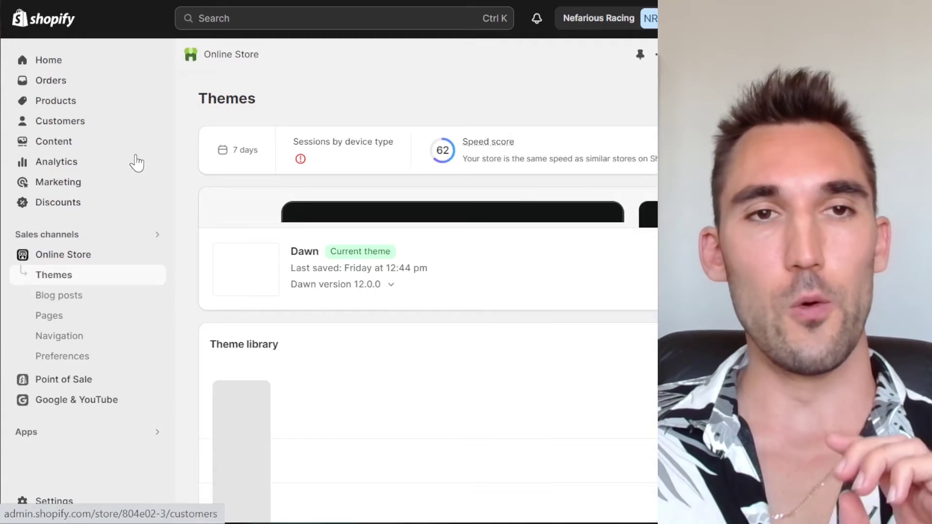
pyautogui.scroll(-3, 216, 301)
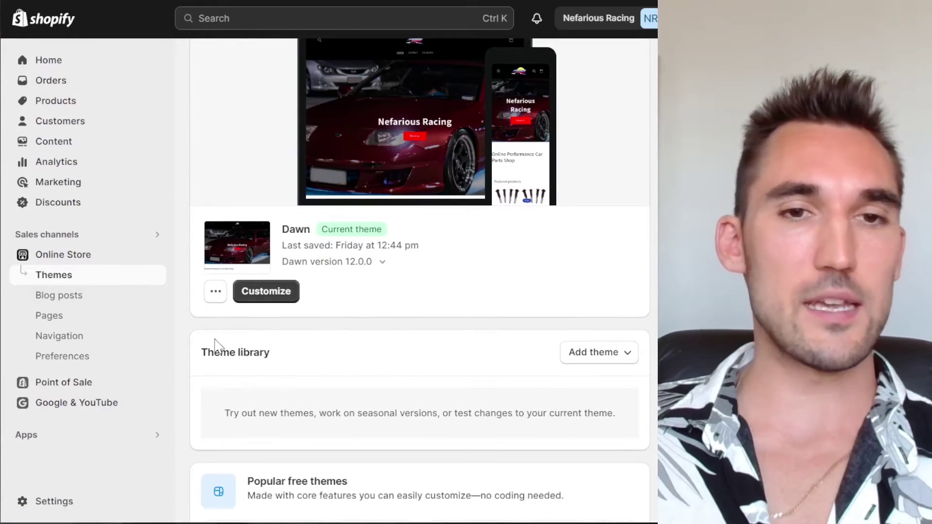
pyautogui.click(215, 293)
pyautogui.click(213, 435)
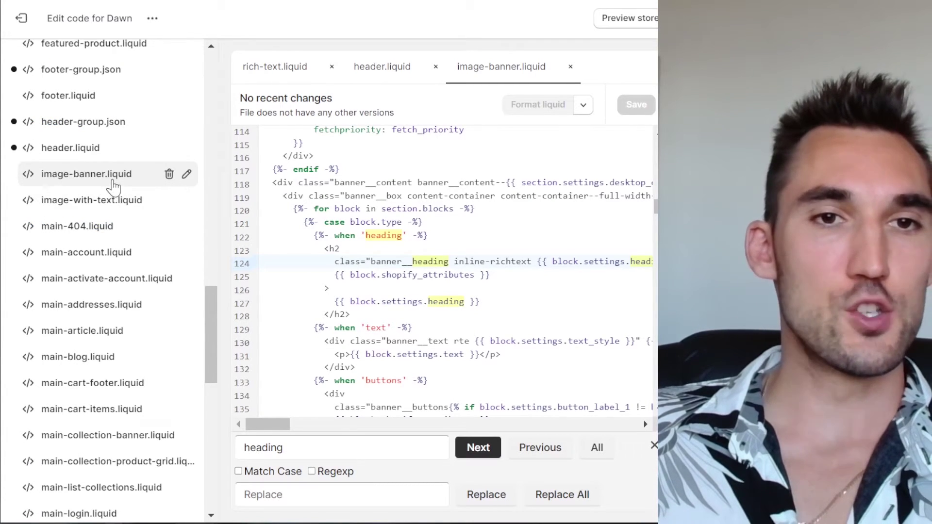
# Change the banner heading's h2 tags to h1 in image-banner.liquid and save.
pyautogui.scroll(-2, 458, 272)
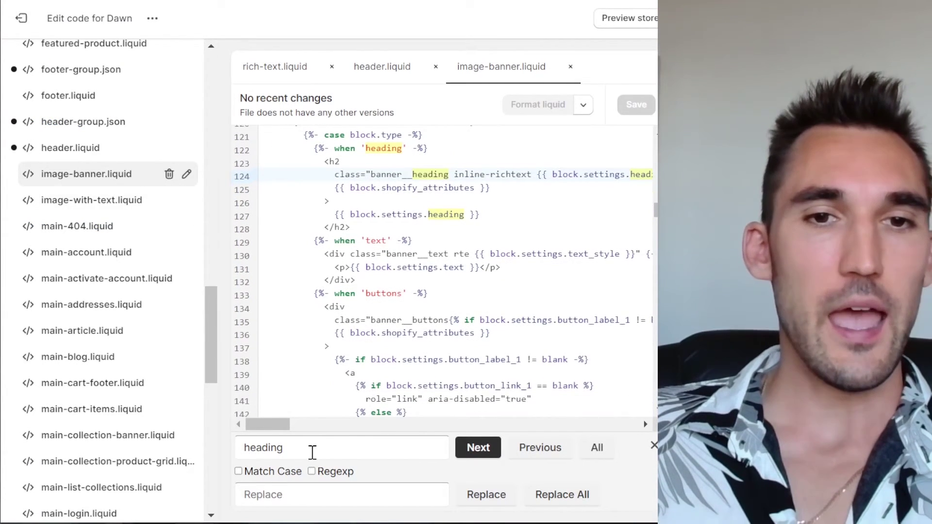
pyautogui.click(304, 445)
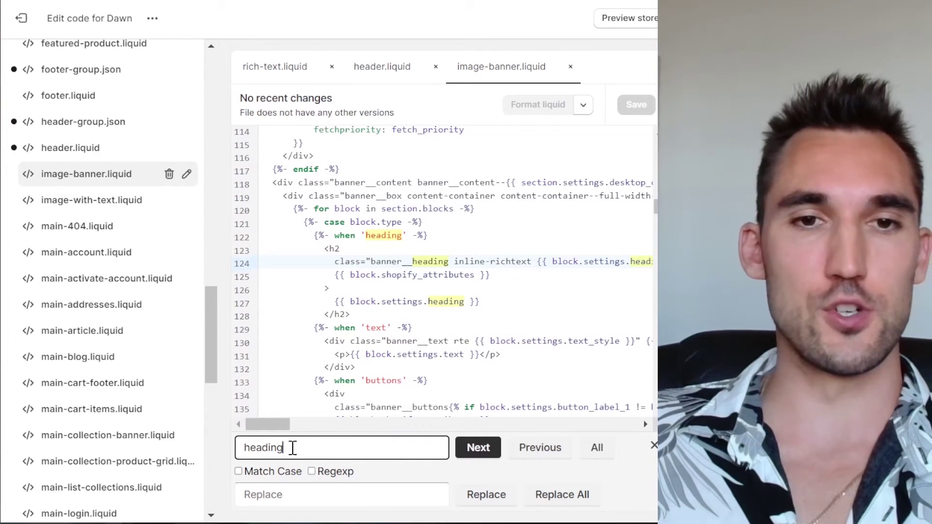
pyautogui.doubleClick(293, 448)
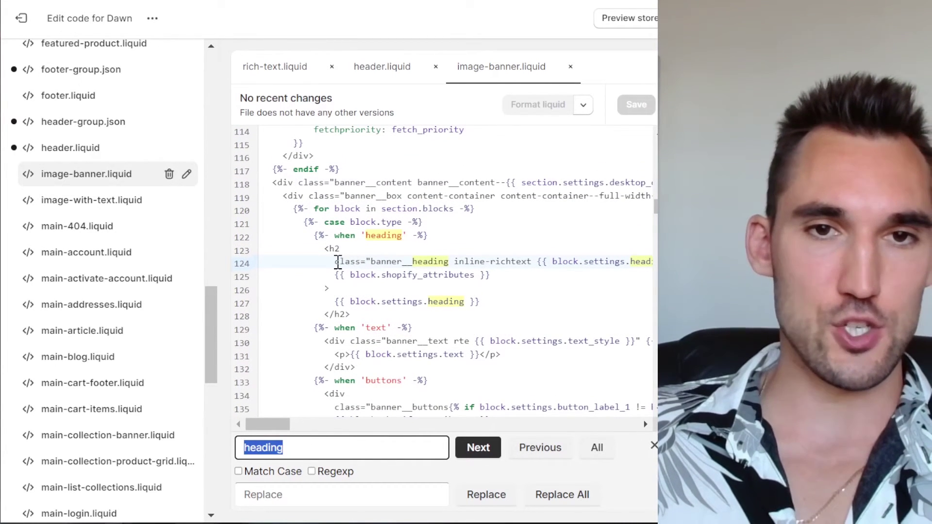
pyautogui.moveTo(337, 262); pyautogui.dragTo(506, 261)
pyautogui.click(506, 261)
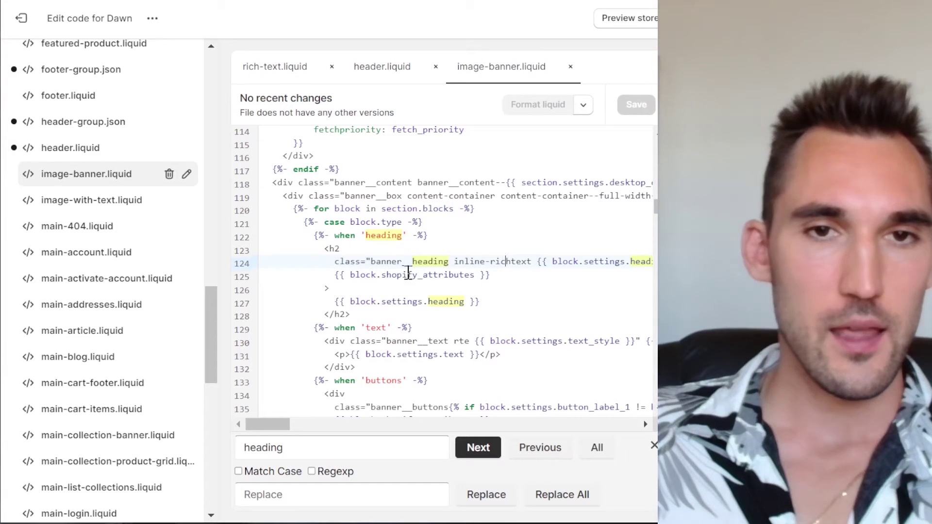
pyautogui.moveTo(338, 249); pyautogui.dragTo(342, 249)
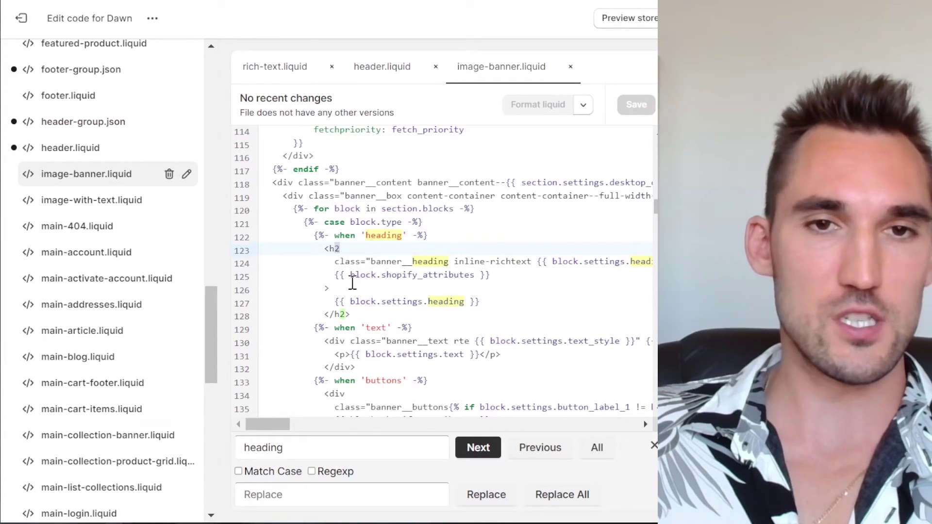
pyautogui.click(345, 314)
pyautogui.press('Escape')
pyautogui.press('BackSpace')
pyautogui.write('1')
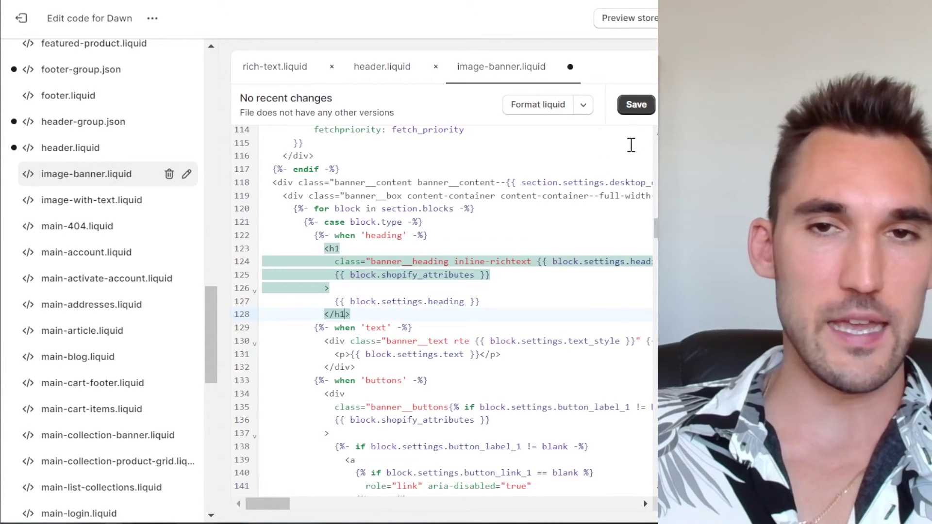
pyautogui.click(635, 104)
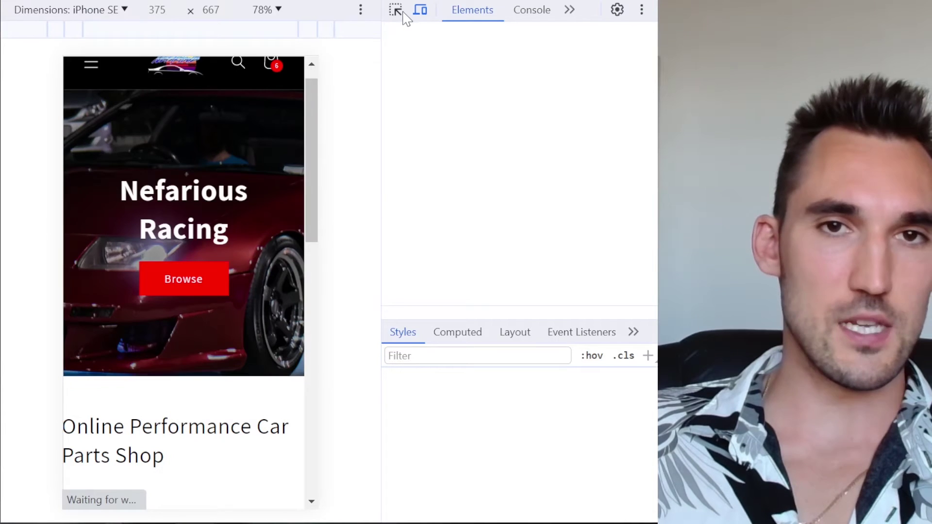
# Inspect the Nefarious Racing banner heading in DevTools, confirming it is an h1 element.
pyautogui.click(395, 10)
pyautogui.click(206, 228)
pyautogui.click(207, 228)
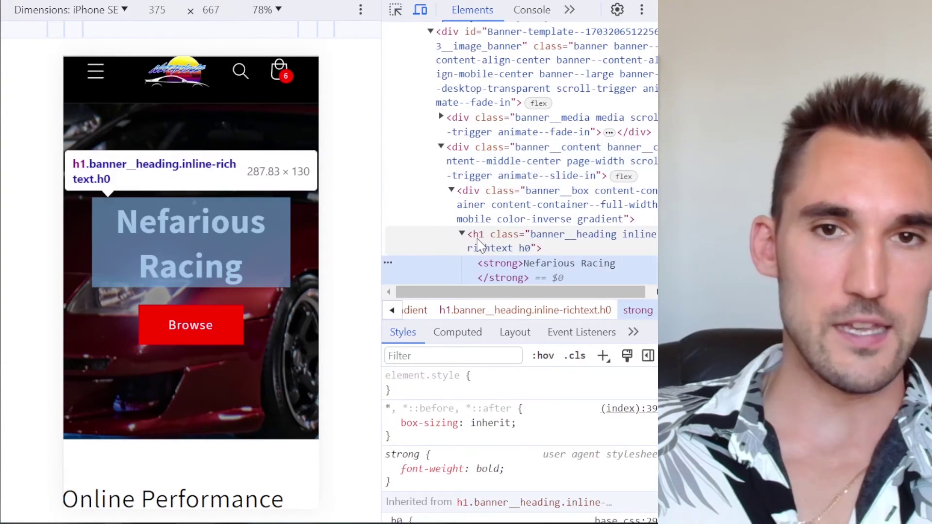
pyautogui.click(480, 242)
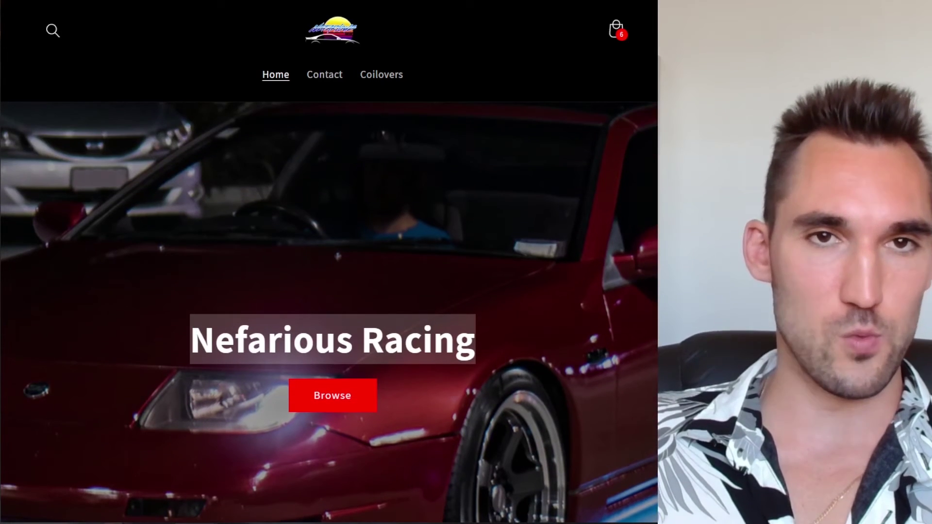
pyautogui.click(557, 357)
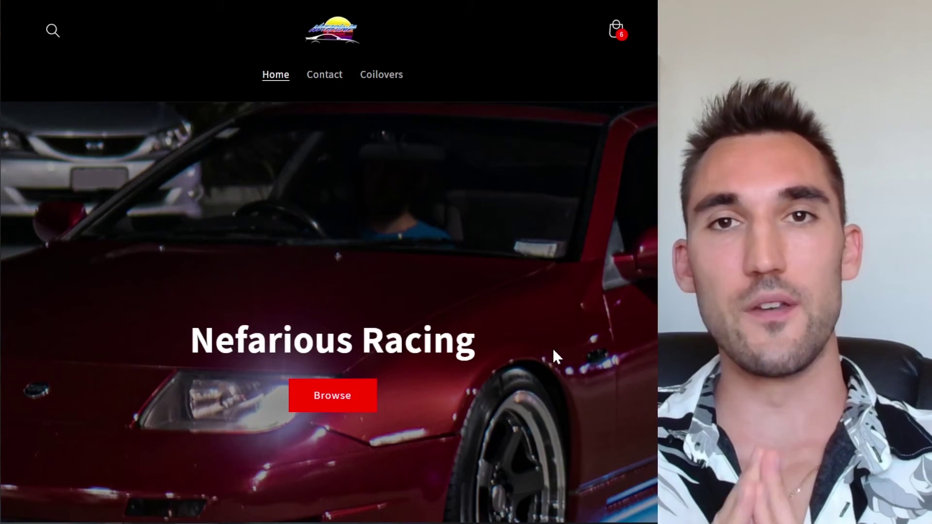